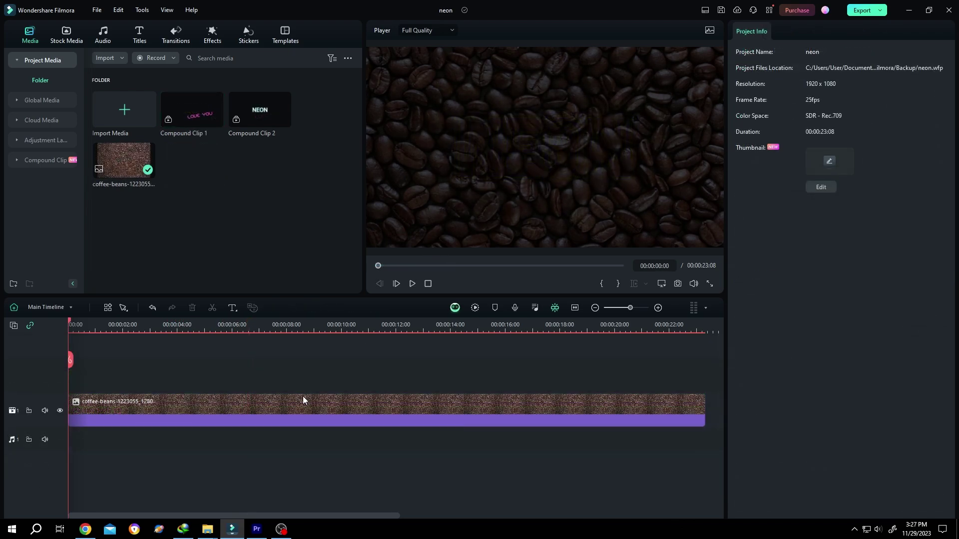
Add a Quick Text title stretched to 00:00:21:19 and change its text to NEON.
{"action": "left_click", "coordinate": [233, 308]}
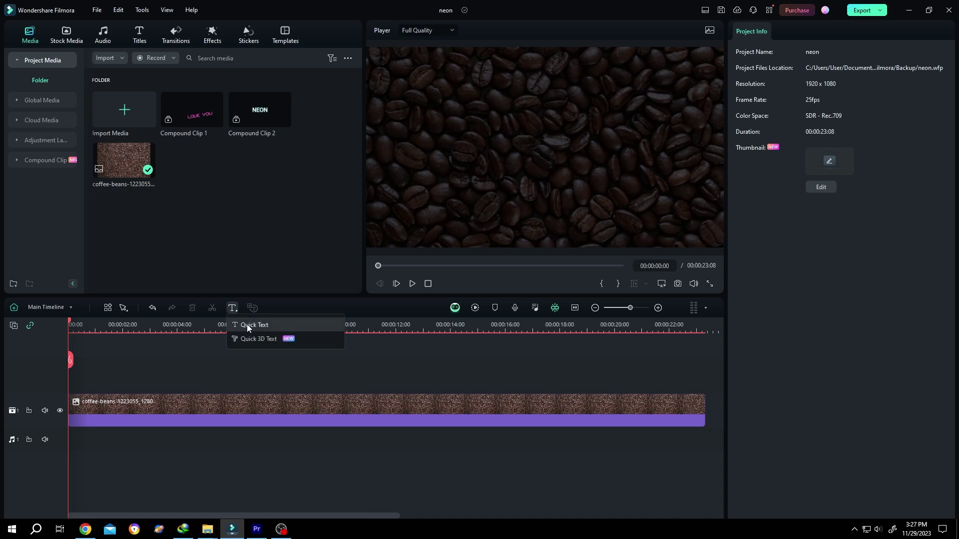
{"action": "left_click", "coordinate": [247, 324]}
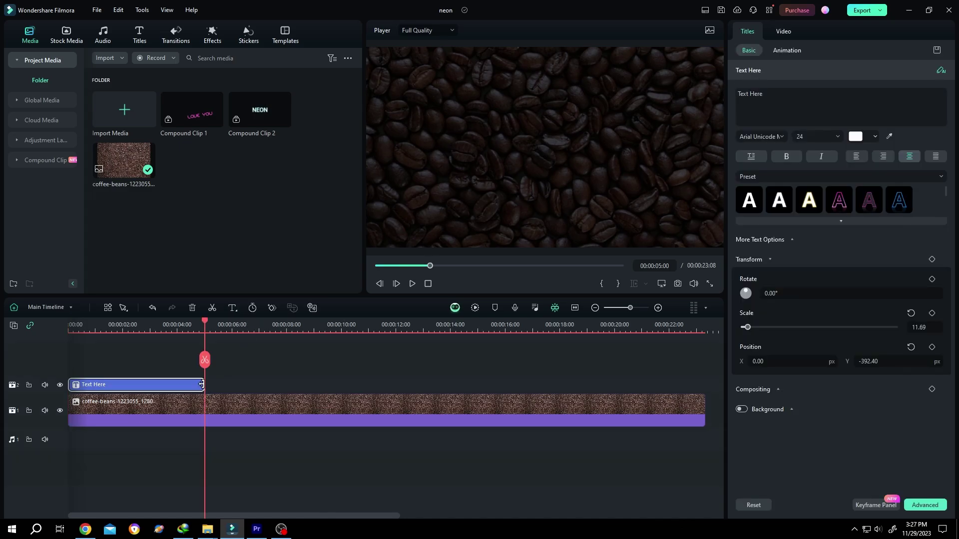
{"action": "left_click_drag", "start_coordinate": [203, 387], "coordinate": [704, 392]}
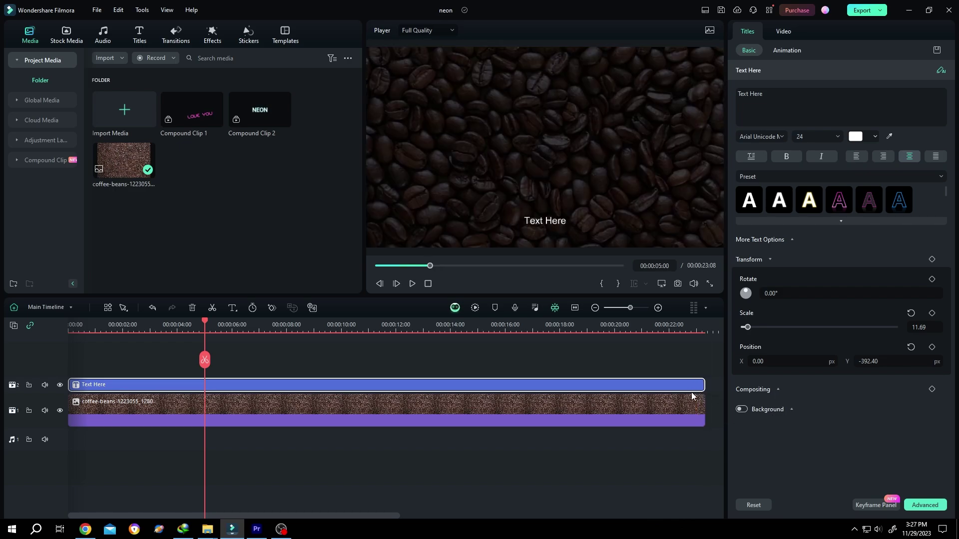
{"action": "left_click", "coordinate": [780, 97]}
{"action": "type", "text": "NEON"}
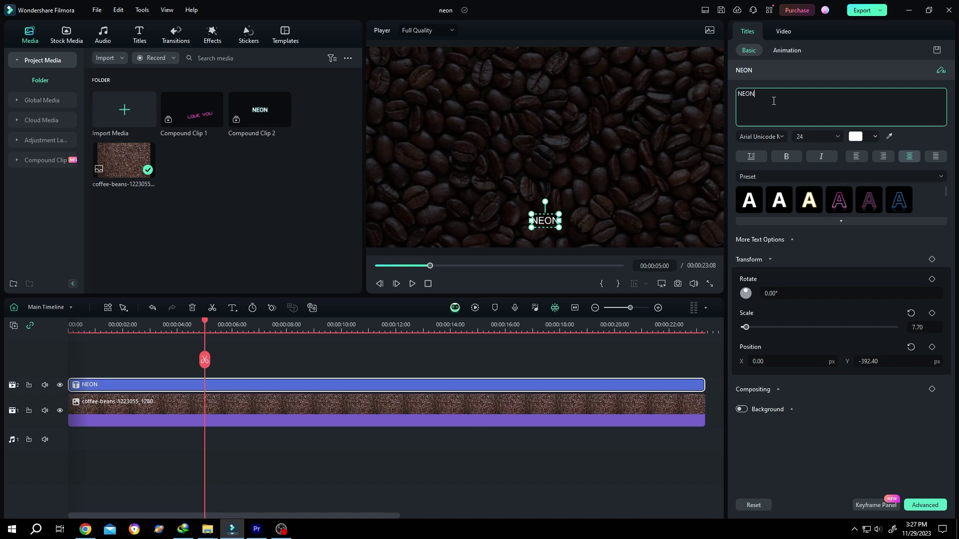
Check the title's font list, then bring up the 1001fonts neon fonts page in Chrome.
{"action": "key", "text": "ctrl+a"}
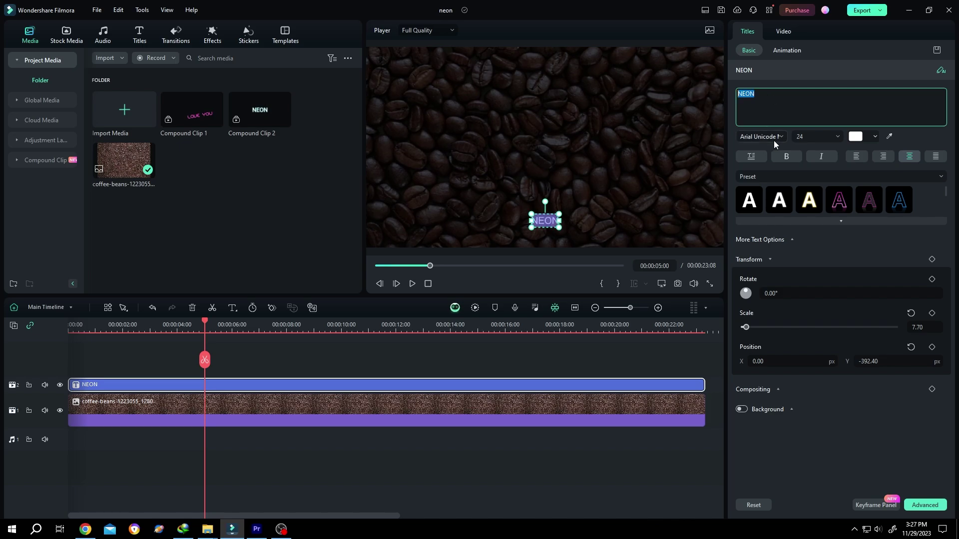
{"action": "left_click", "coordinate": [775, 137]}
{"action": "left_click", "coordinate": [776, 136]}
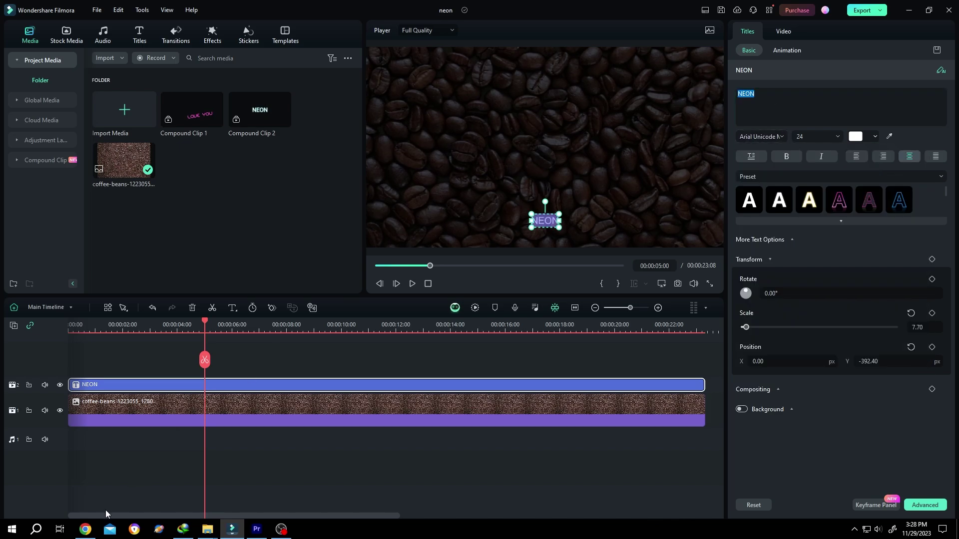
{"action": "left_click", "coordinate": [86, 529]}
Scroll through the 1001fonts neon font listings, including Hello Denver Display.
{"action": "scroll", "coordinate": [457, 263], "scroll_direction": "down", "scroll_amount": 7}
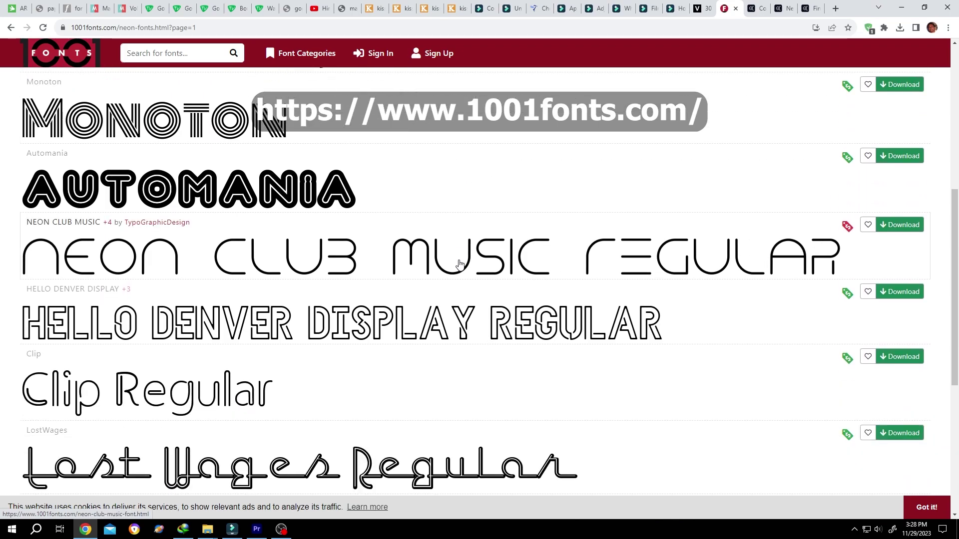
{"action": "scroll", "coordinate": [459, 263], "scroll_direction": "down", "scroll_amount": 5}
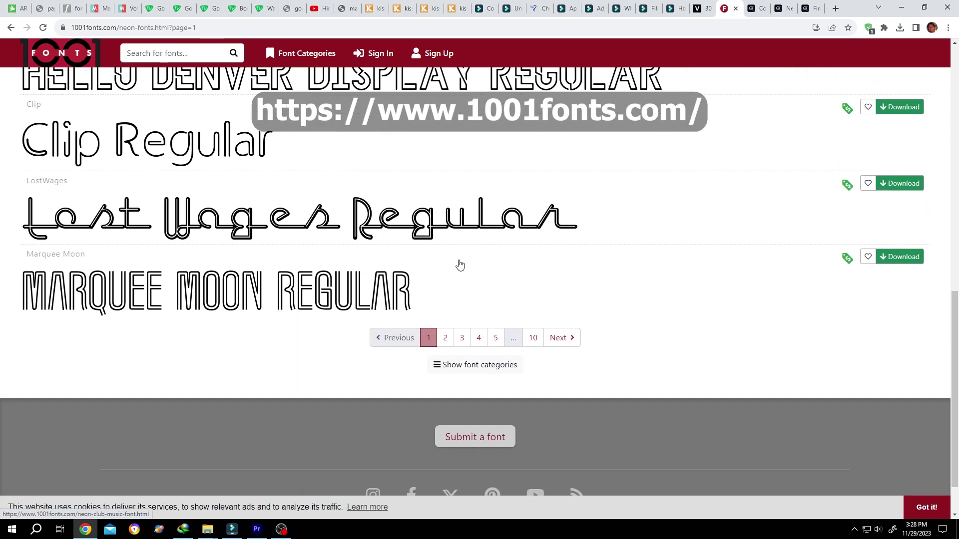
{"action": "scroll", "coordinate": [458, 265], "scroll_direction": "up", "scroll_amount": 8}
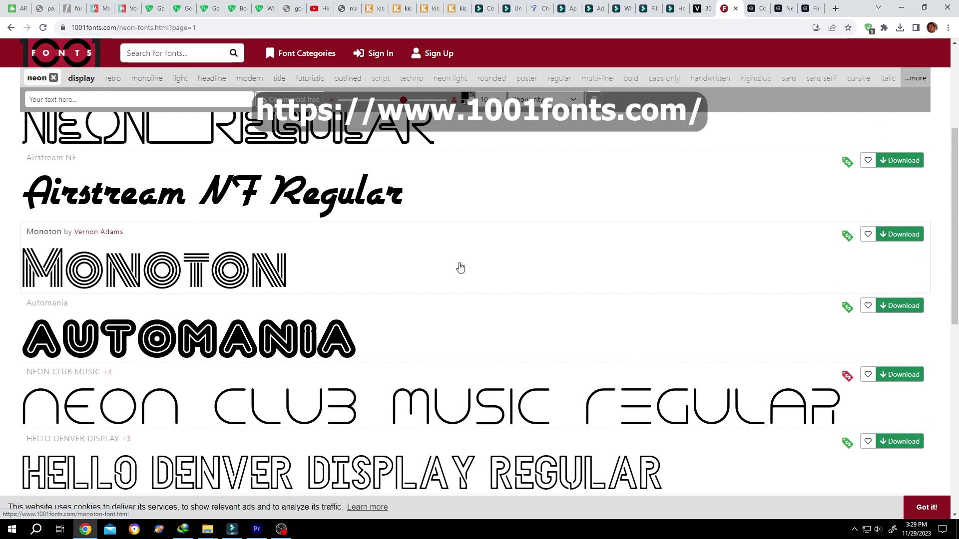
{"action": "scroll", "coordinate": [459, 268], "scroll_direction": "up", "scroll_amount": 4}
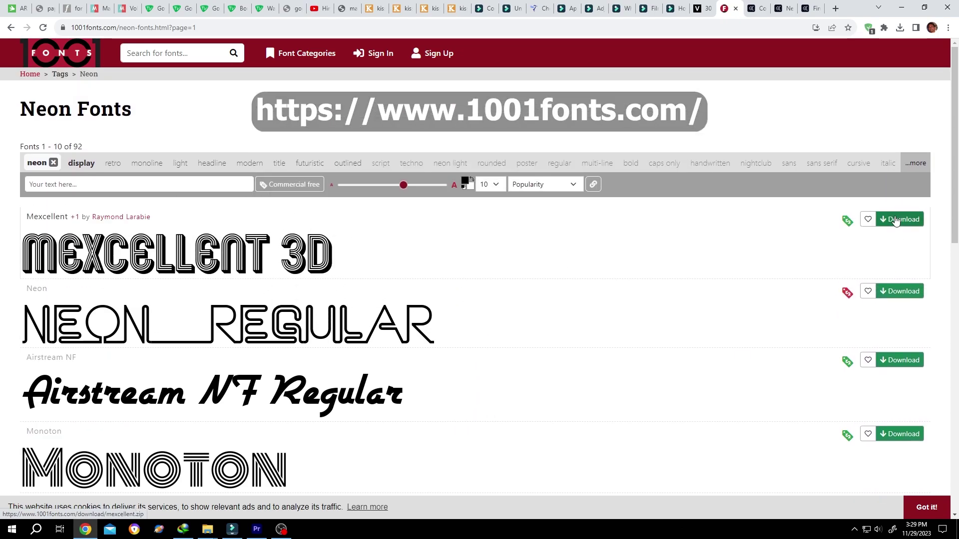
{"action": "scroll", "coordinate": [894, 229], "scroll_direction": "down", "scroll_amount": 5}
{"action": "scroll", "coordinate": [795, 238], "scroll_direction": "up", "scroll_amount": 4}
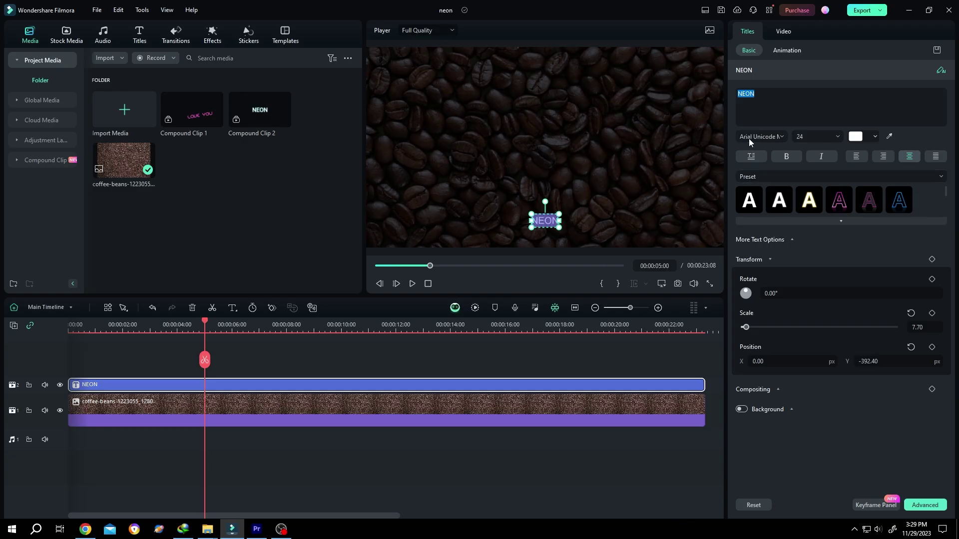
Change the NEON title's font to Hello Denver.
{"action": "left_click", "coordinate": [760, 137]}
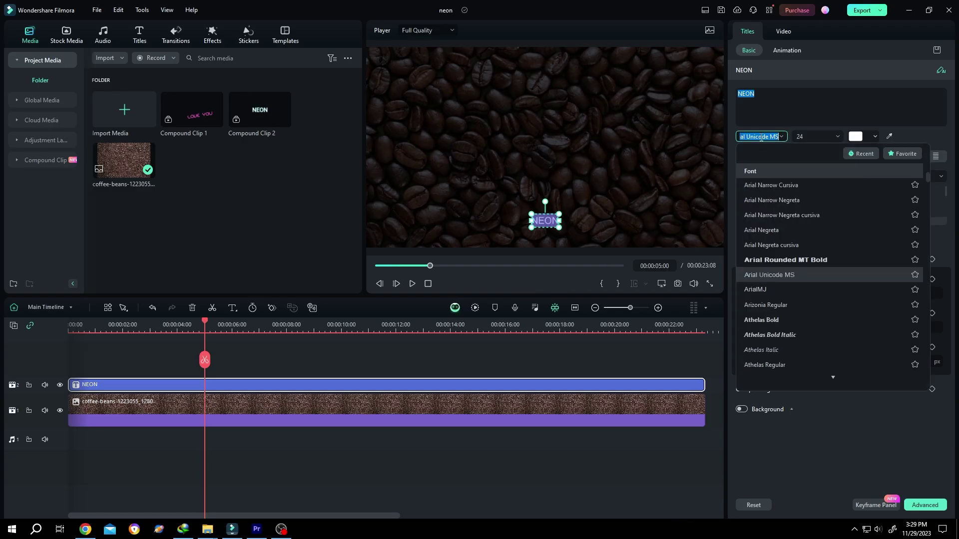
{"action": "type", "text": "hello"}
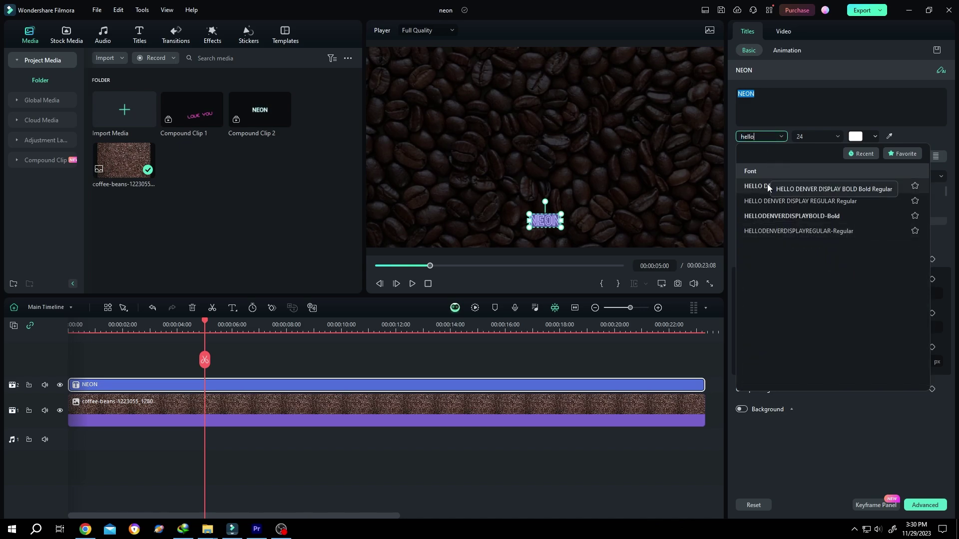
{"action": "left_click", "coordinate": [768, 186]}
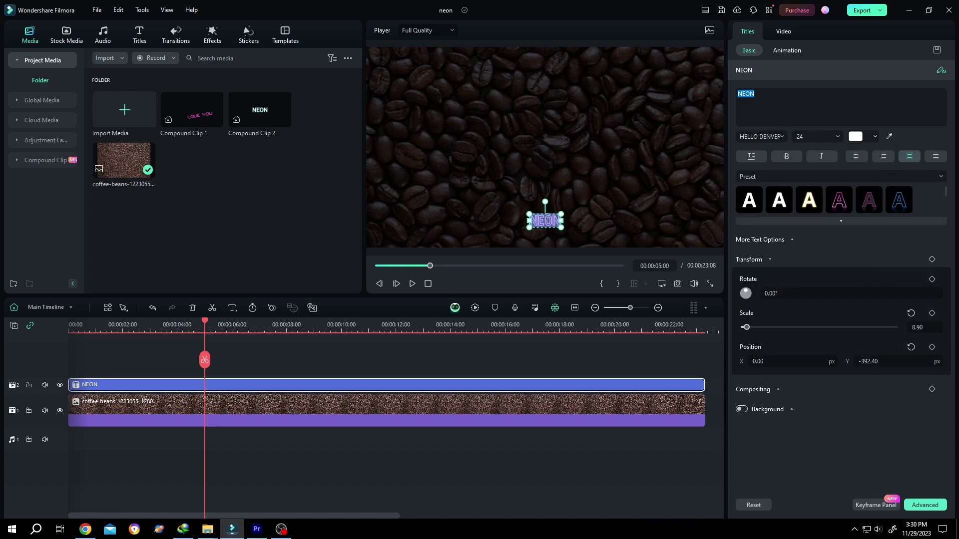
Enlarge the NEON title, move it to the frame centre, and centre-align it.
{"action": "left_click_drag", "start_coordinate": [529, 214], "coordinate": [385, 153]}
{"action": "left_click_drag", "start_coordinate": [465, 197], "coordinate": [536, 145]}
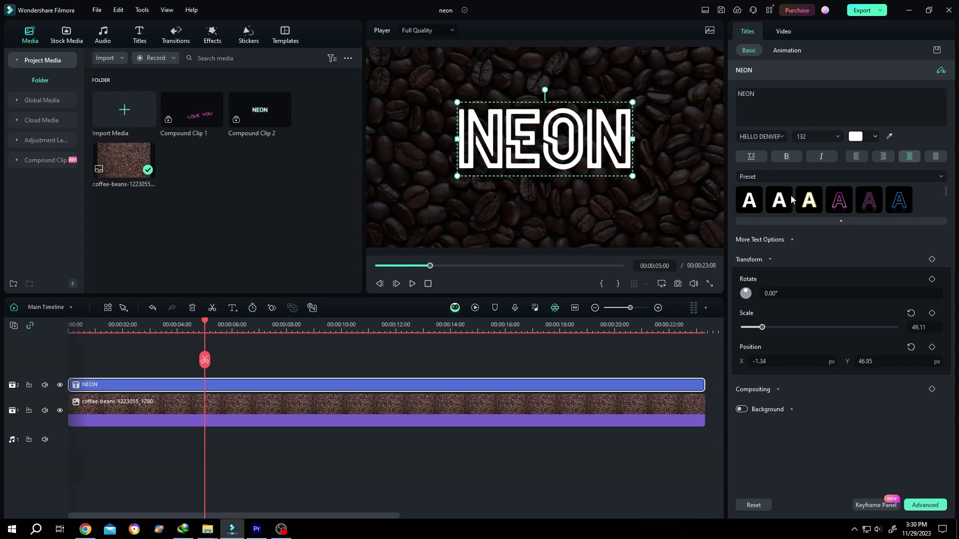
{"action": "left_click", "coordinate": [768, 242]}
{"action": "left_click", "coordinate": [760, 346]}
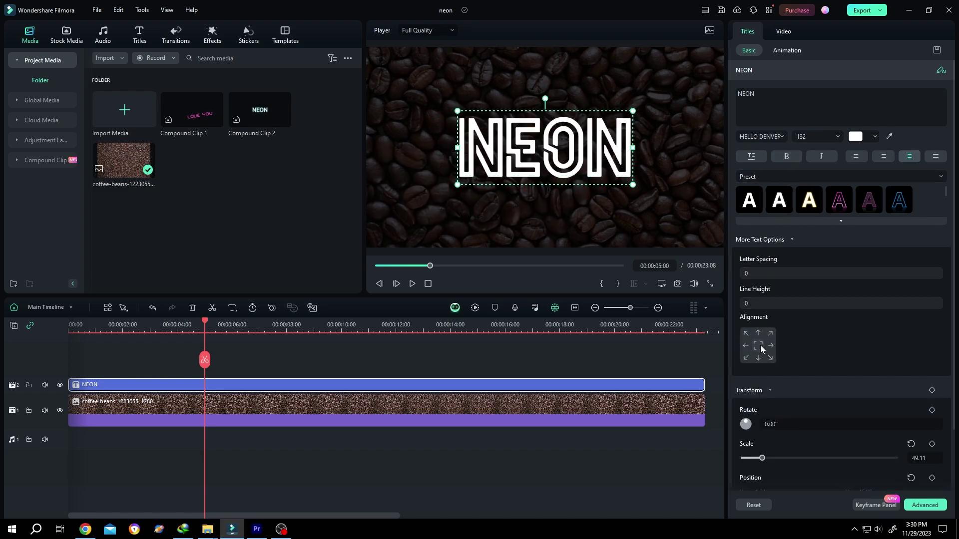
In Advanced Text Edit, enable a cyan outline on NEON, thickness 5 at 100% opacity.
{"action": "left_click", "coordinate": [924, 506]}
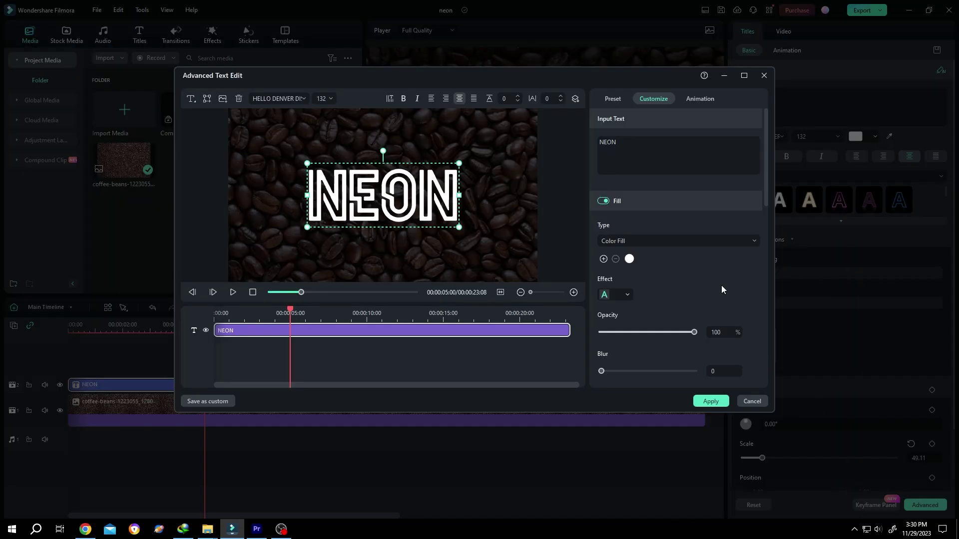
{"action": "scroll", "coordinate": [743, 274], "scroll_direction": "down", "scroll_amount": 5}
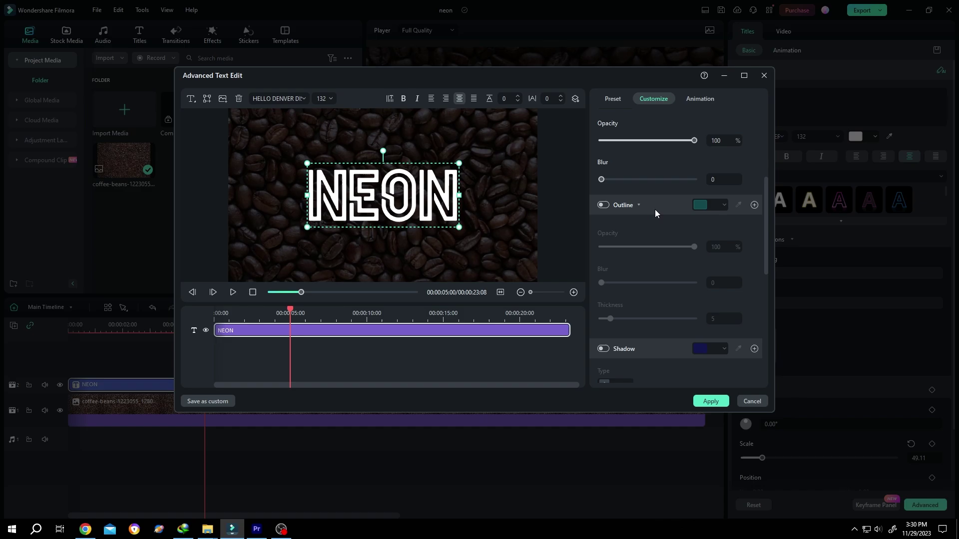
{"action": "left_click", "coordinate": [604, 205]}
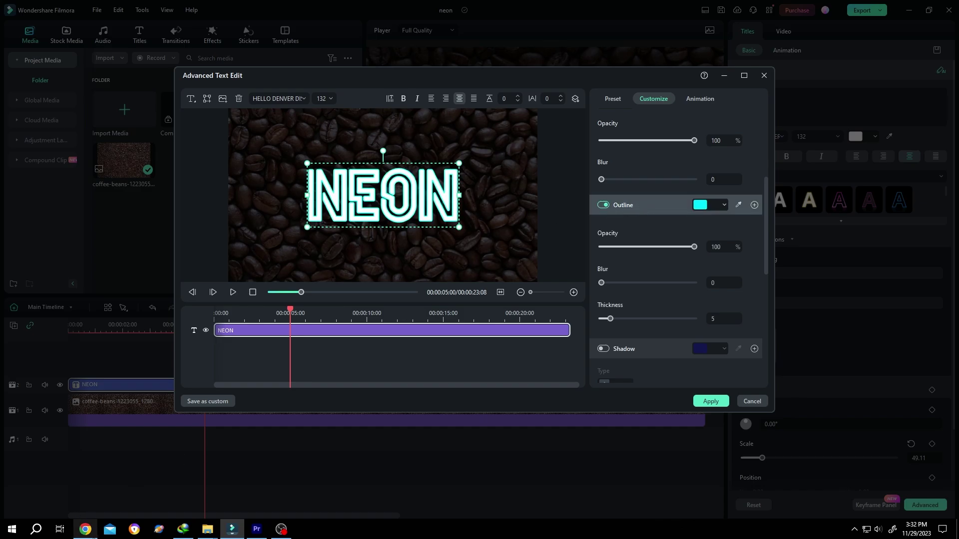
Open Adobe Color's 'Copy of Remix' neon palette, starting with yellow #DCFF00.
{"action": "left_click", "coordinate": [85, 530]}
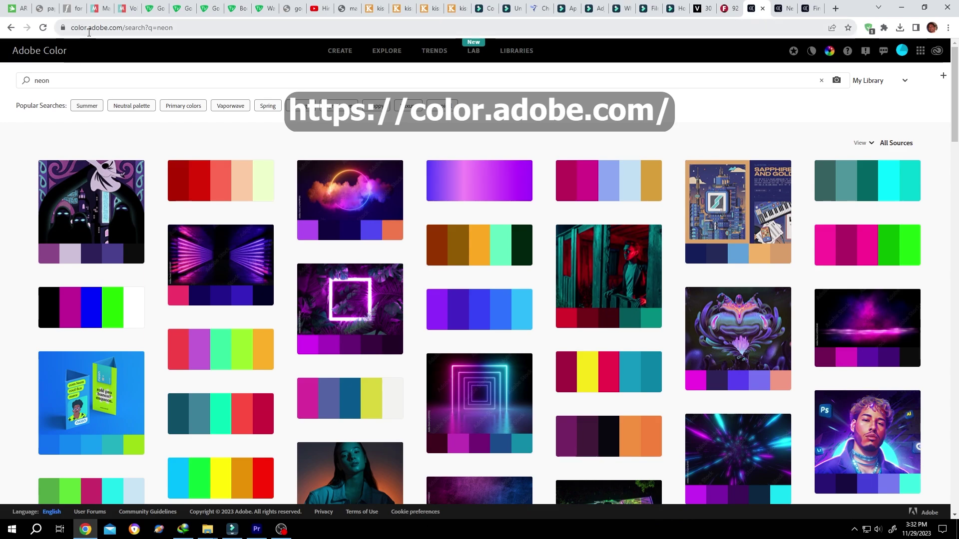
{"action": "scroll", "coordinate": [537, 203], "scroll_direction": "down", "scroll_amount": 3}
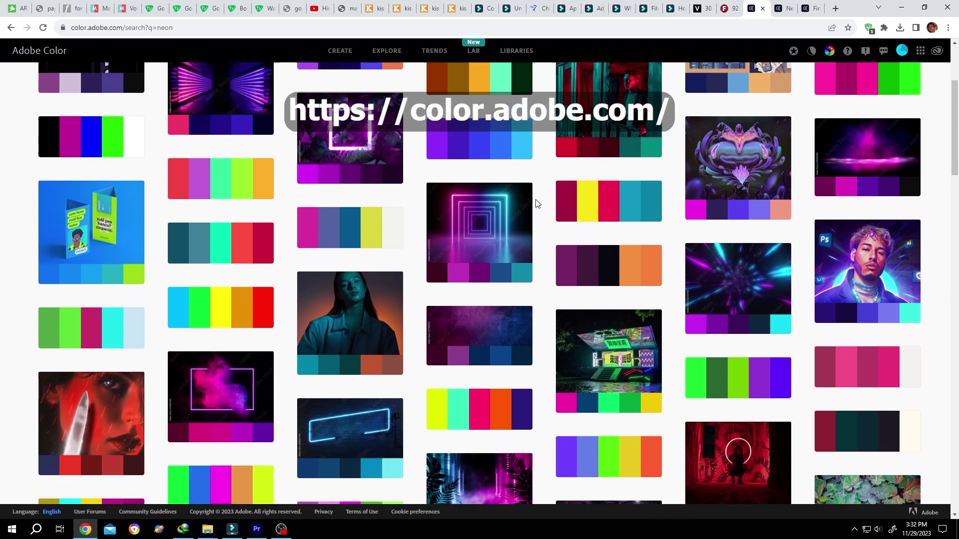
{"action": "scroll", "coordinate": [537, 204], "scroll_direction": "down", "scroll_amount": 2}
{"action": "scroll", "coordinate": [537, 204], "scroll_direction": "down", "scroll_amount": 3}
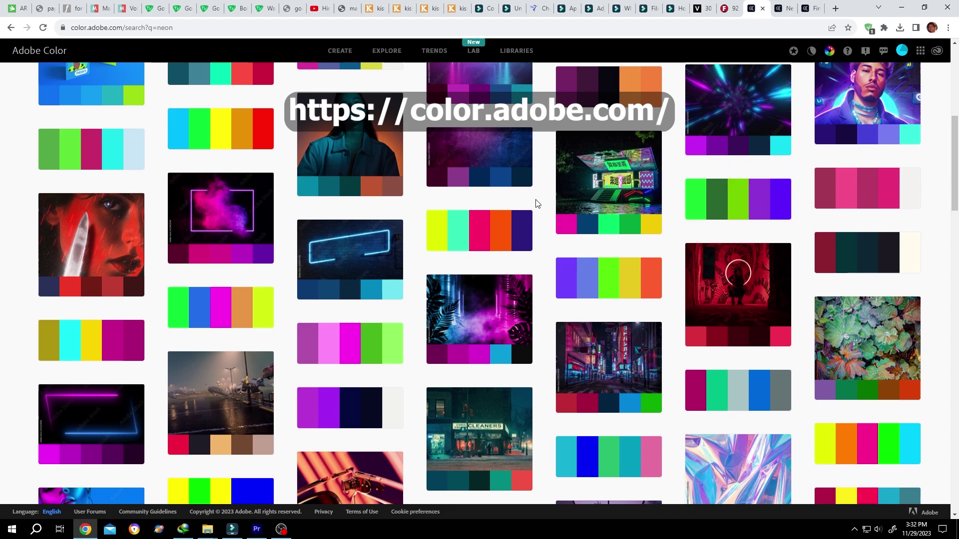
{"action": "scroll", "coordinate": [537, 204], "scroll_direction": "up", "scroll_amount": 2}
{"action": "mouse_move", "coordinate": [459, 276]}
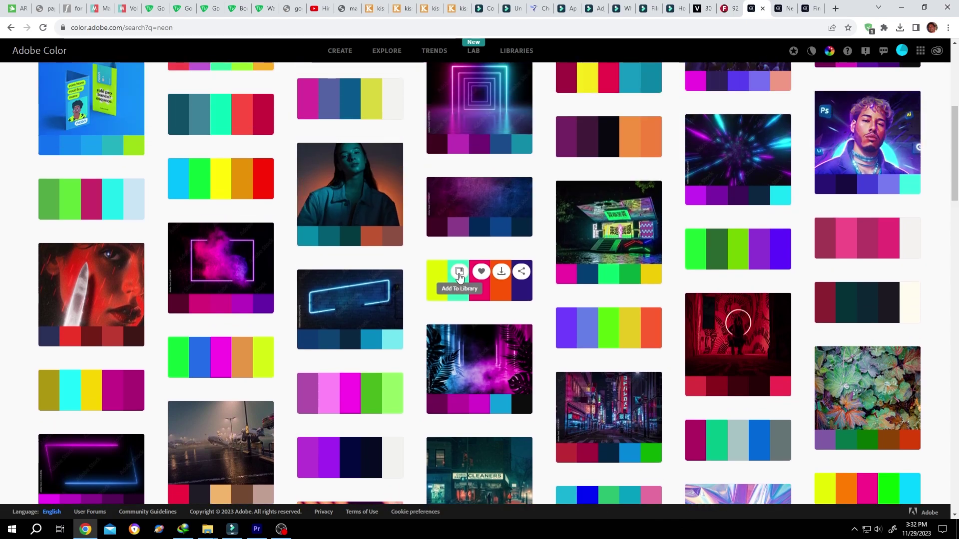
{"action": "left_click", "coordinate": [480, 290]}
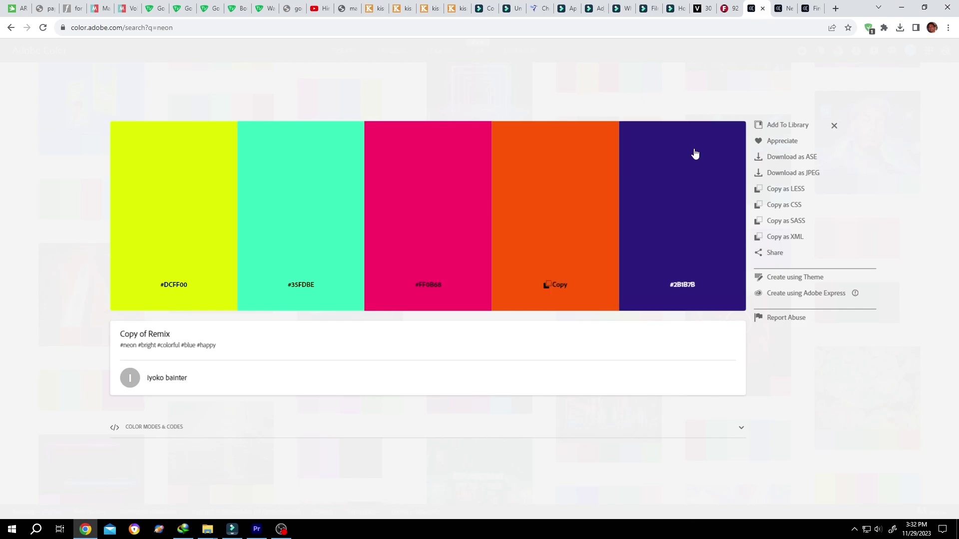
Set the NEON outline colour to #DCFF00, with blur 2 and thickness 2.
{"action": "left_click", "coordinate": [901, 8]}
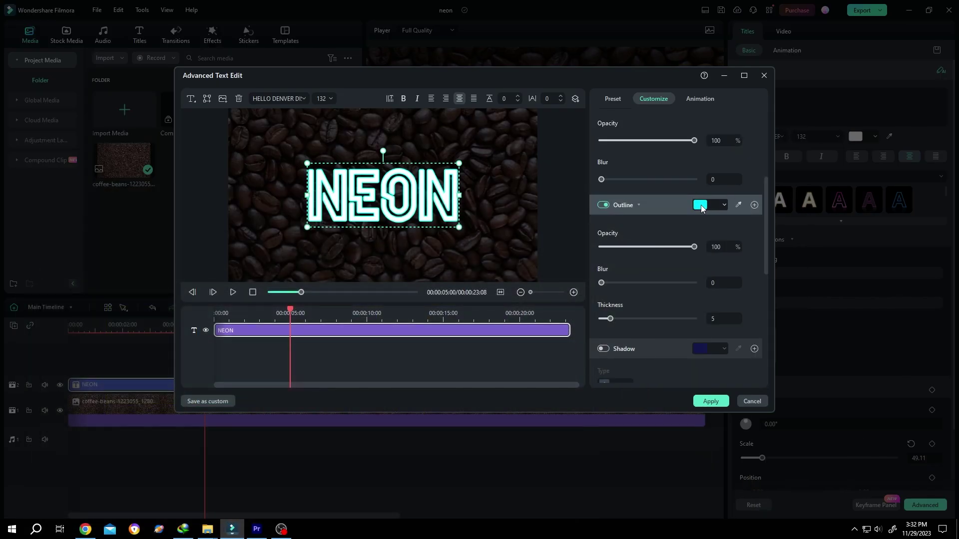
{"action": "left_click", "coordinate": [702, 205]}
{"action": "left_click", "coordinate": [728, 306]}
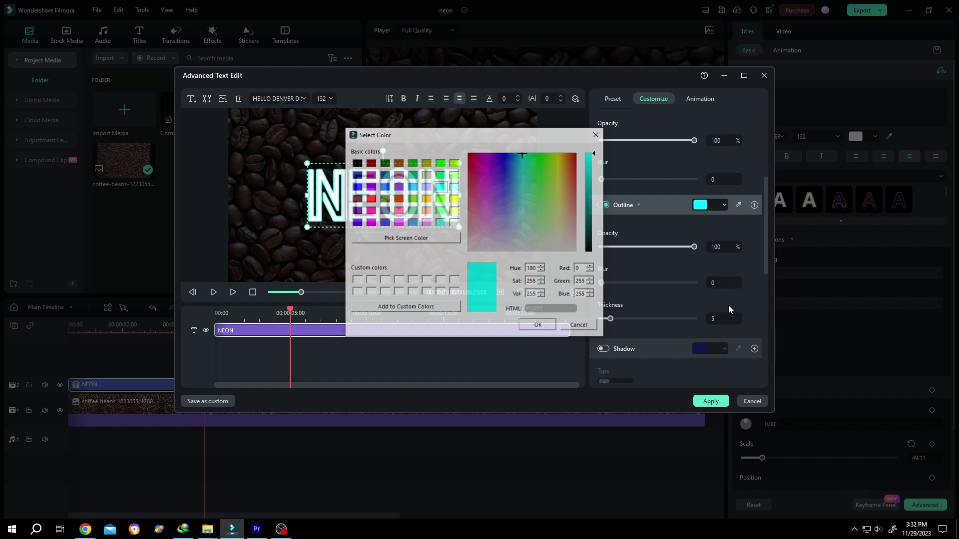
{"action": "type", "text": "#DCFF00"}
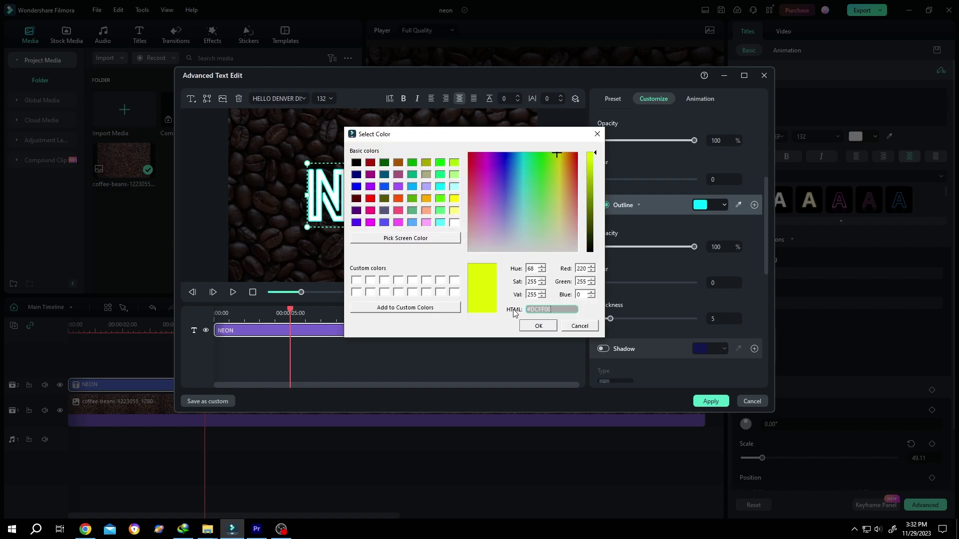
{"action": "left_click", "coordinate": [537, 326]}
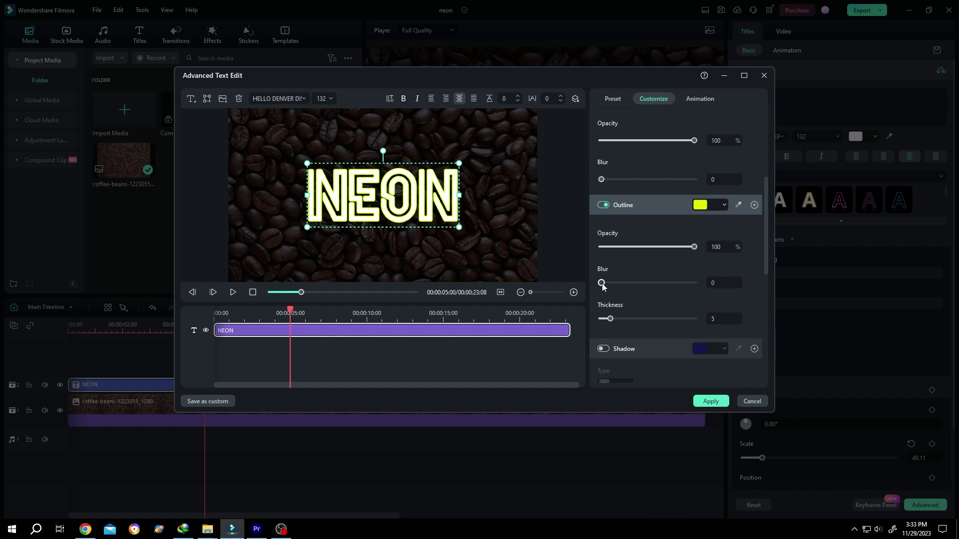
{"action": "left_click_drag", "start_coordinate": [604, 283], "coordinate": [620, 283]}
{"action": "left_click_drag", "start_coordinate": [611, 321], "coordinate": [605, 321]}
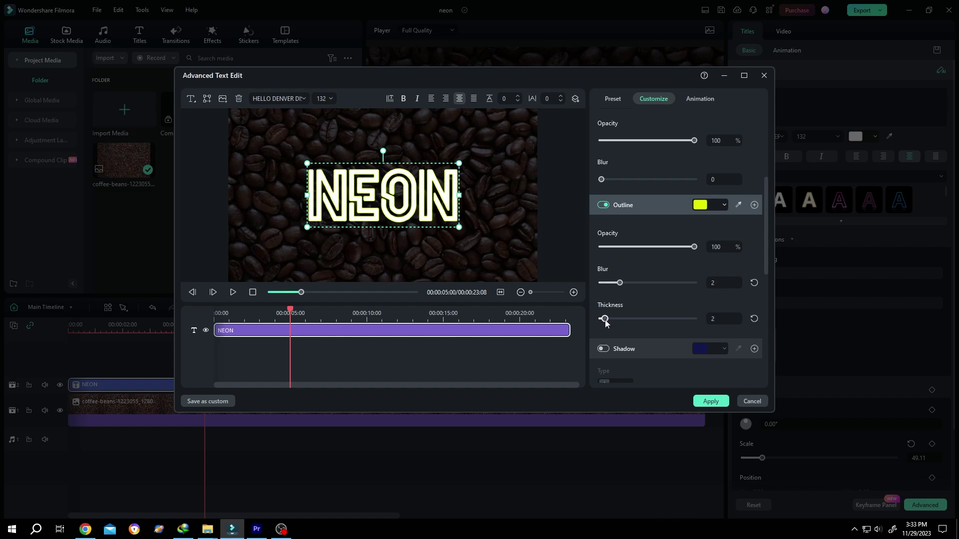
Add a second yellow outline layer to NEON with blur 10.
{"action": "left_click", "coordinate": [754, 205]}
{"action": "left_click_drag", "start_coordinate": [765, 220], "coordinate": [765, 270]}
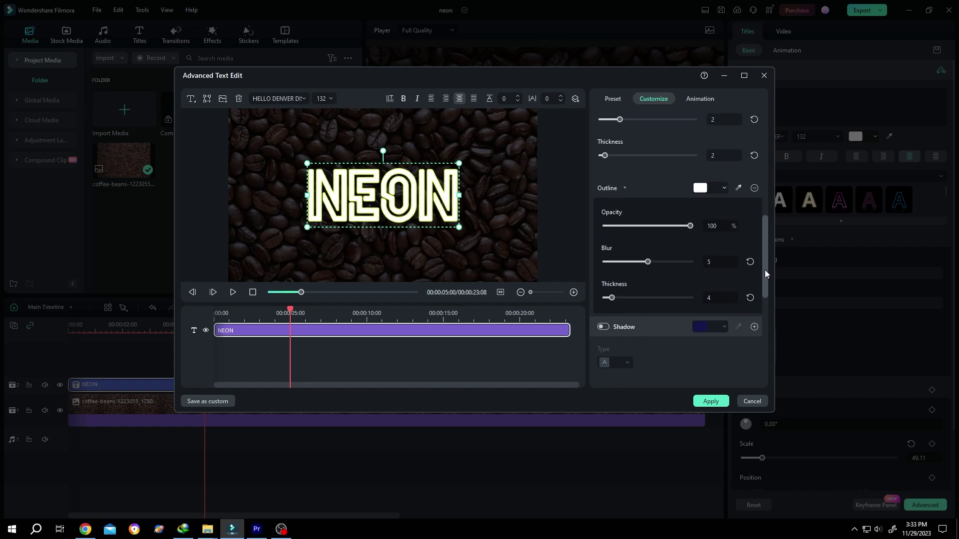
{"action": "left_click", "coordinate": [706, 189]}
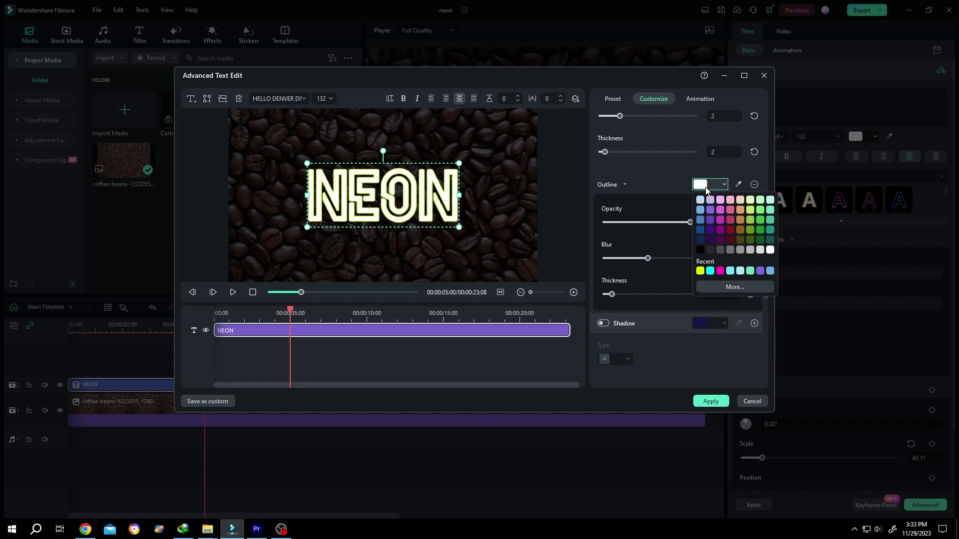
{"action": "left_click", "coordinate": [700, 271]}
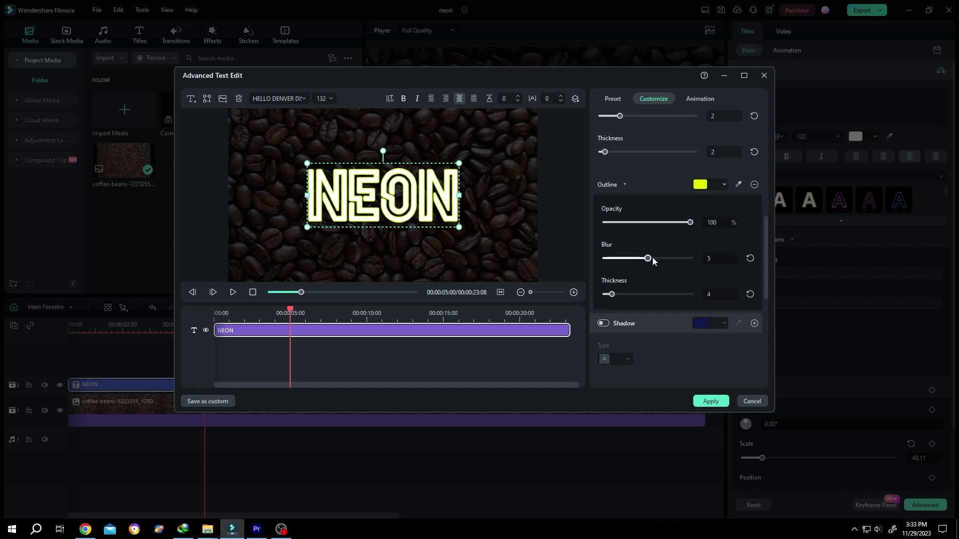
{"action": "left_click_drag", "start_coordinate": [647, 258], "coordinate": [719, 264]}
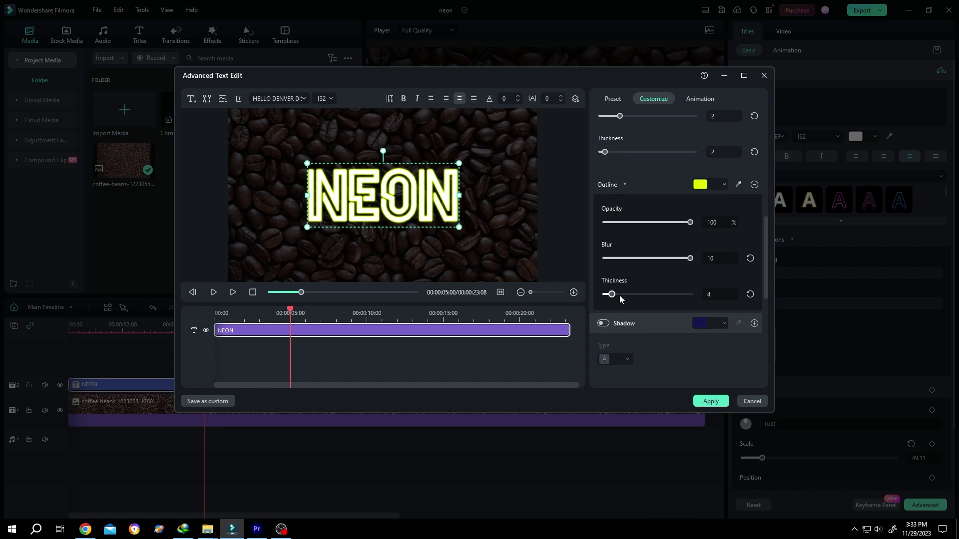
{"action": "scroll", "coordinate": [682, 227], "scroll_direction": "up", "scroll_amount": 3}
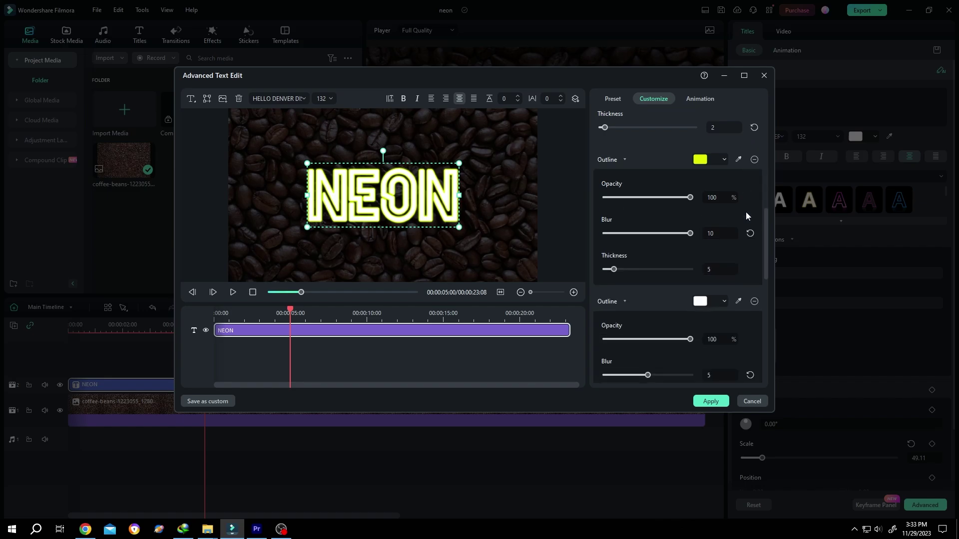
{"action": "scroll", "coordinate": [745, 211], "scroll_direction": "down", "scroll_amount": 5}
Add a third yellow outline with blur 10, opacity 18, thickness 33, and apply the changes.
{"action": "left_click", "coordinate": [700, 207]}
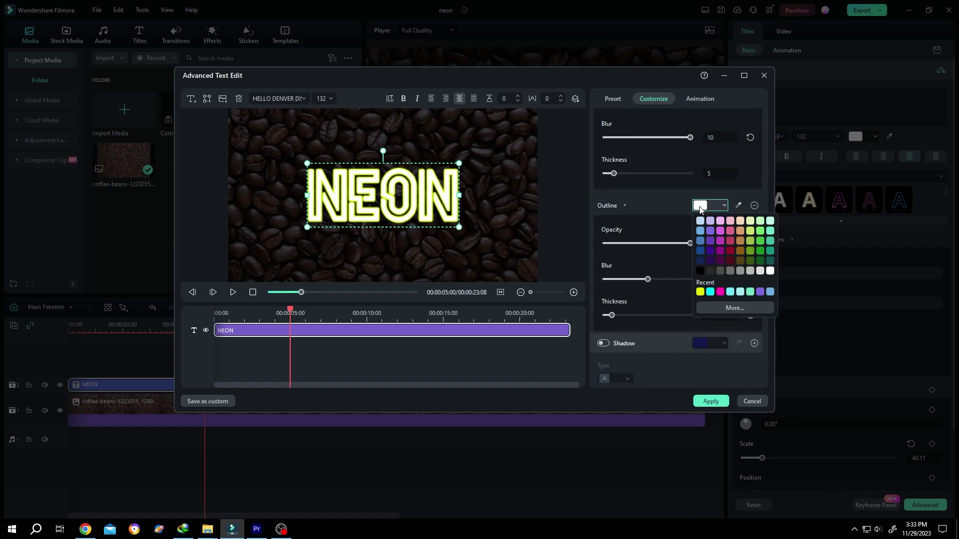
{"action": "left_click", "coordinate": [700, 292]}
{"action": "scroll", "coordinate": [700, 280], "scroll_direction": "down", "scroll_amount": 1}
{"action": "left_click_drag", "start_coordinate": [648, 259], "coordinate": [696, 262]}
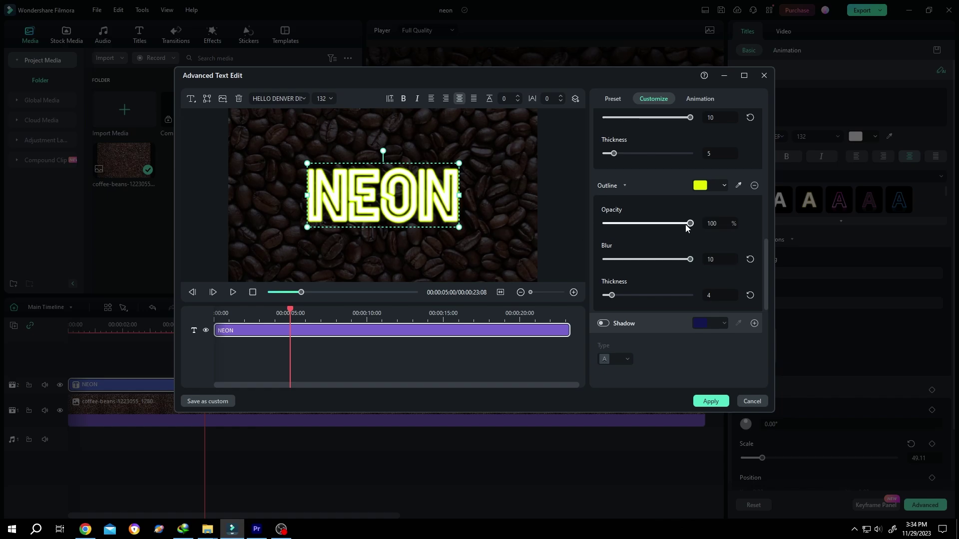
{"action": "left_click_drag", "start_coordinate": [686, 226], "coordinate": [620, 232]}
{"action": "left_click_drag", "start_coordinate": [612, 296], "coordinate": [662, 296]}
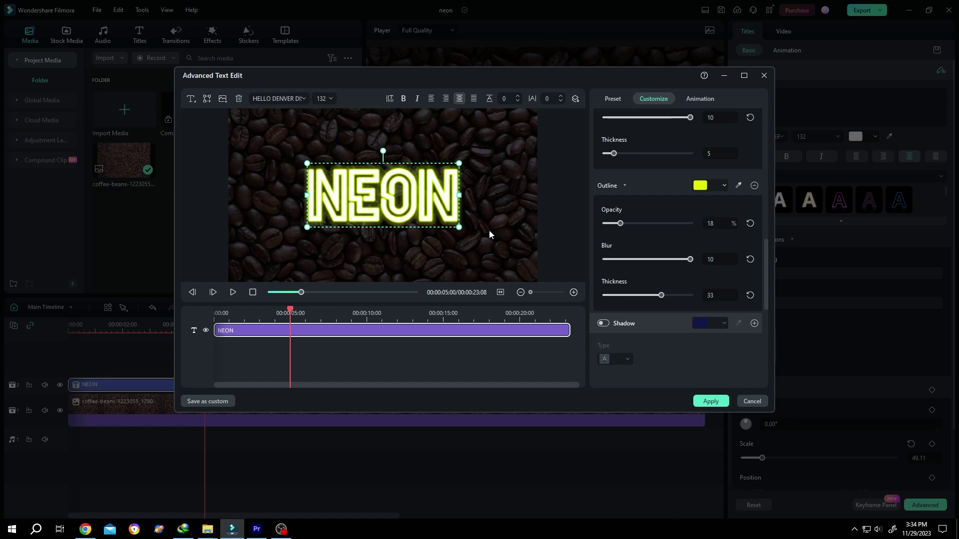
{"action": "left_click", "coordinate": [710, 401]}
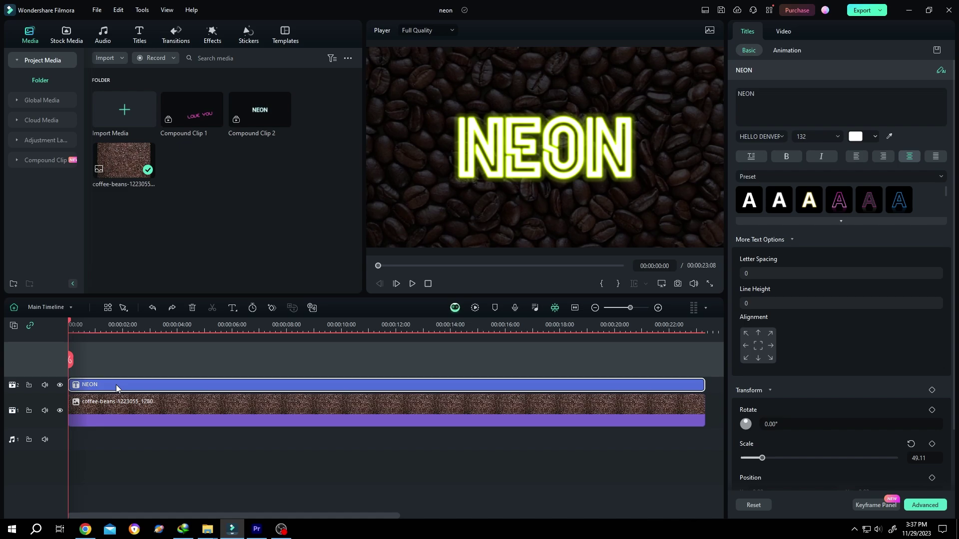
Turn the NEON title into a compound clip named neon text3.
{"action": "right_click", "coordinate": [120, 389]}
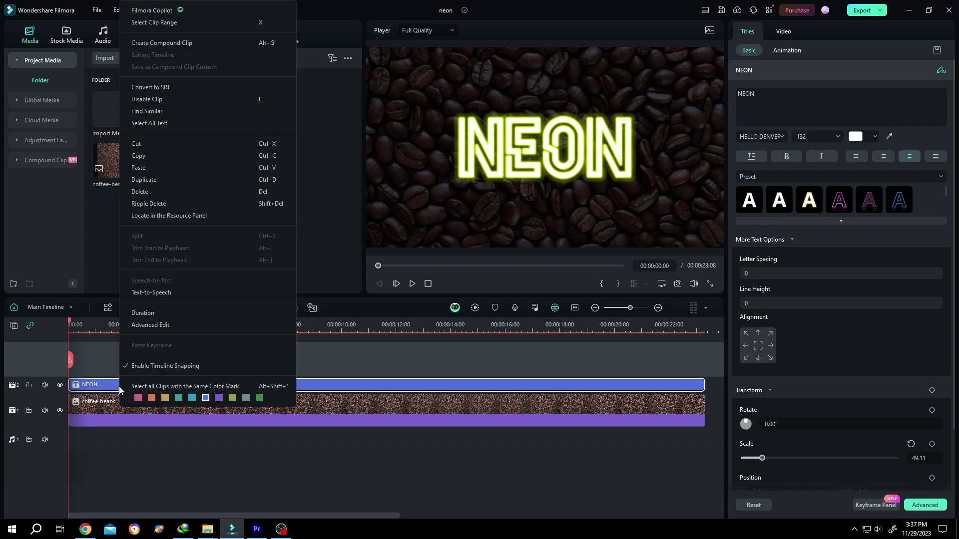
{"action": "left_click", "coordinate": [168, 45]}
{"action": "left_click_drag", "start_coordinate": [416, 239], "coordinate": [331, 233]}
{"action": "type", "text": "neon text3"}
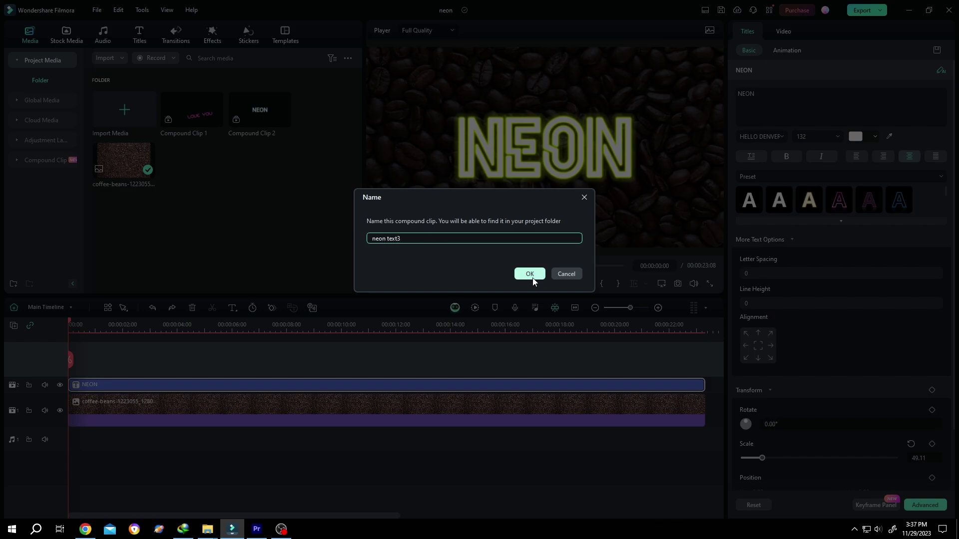
{"action": "left_click", "coordinate": [530, 274]}
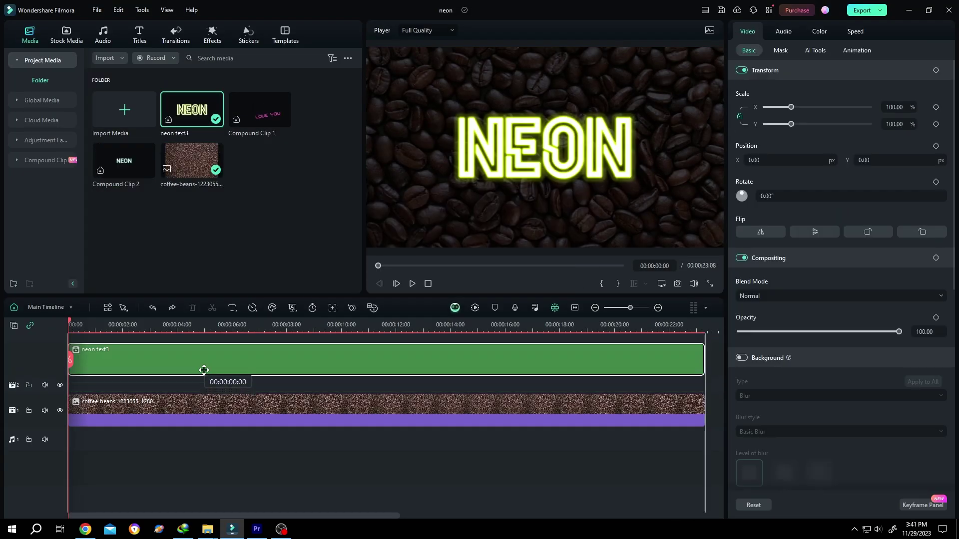
Move neon text3 to track 2, stack a second copy above, and scale the lower one to 110%.
{"action": "left_click_drag", "start_coordinate": [204, 370], "coordinate": [207, 388]}
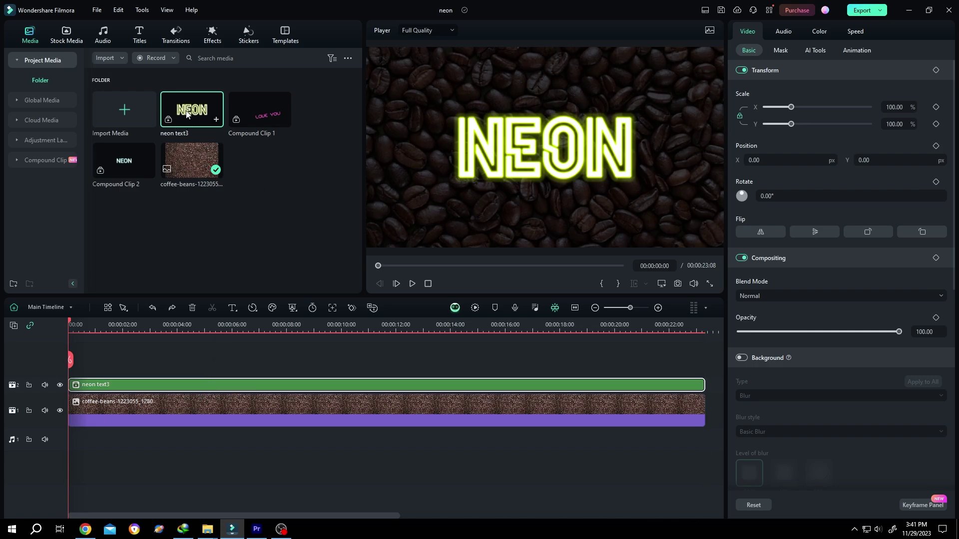
{"action": "left_click_drag", "start_coordinate": [186, 114], "coordinate": [69, 360]}
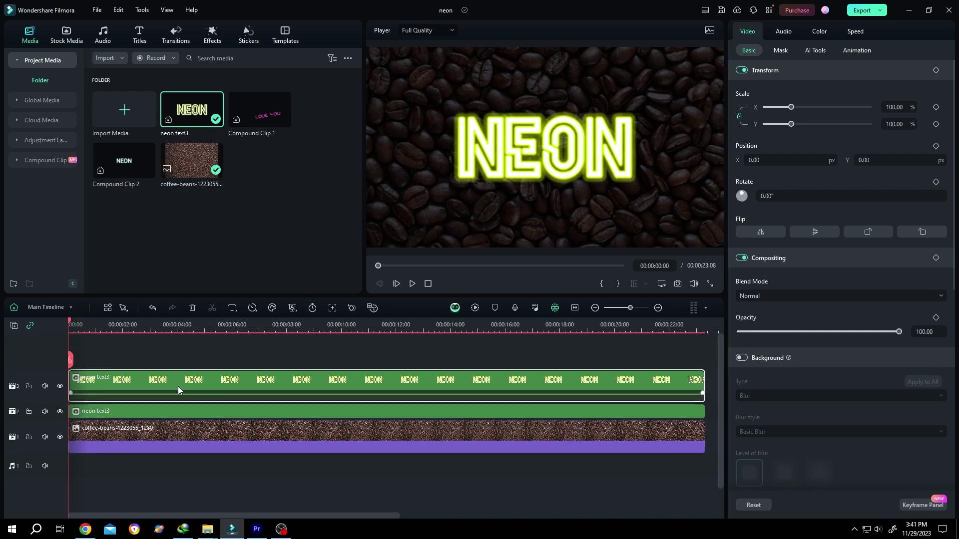
{"action": "left_click", "coordinate": [167, 415]}
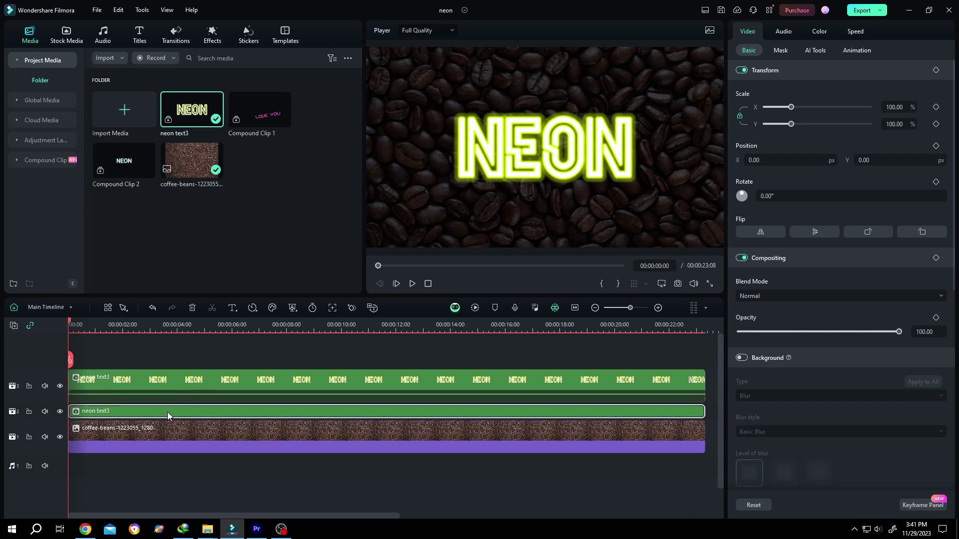
{"action": "left_click", "coordinate": [902, 125]}
{"action": "type", "text": "110"}
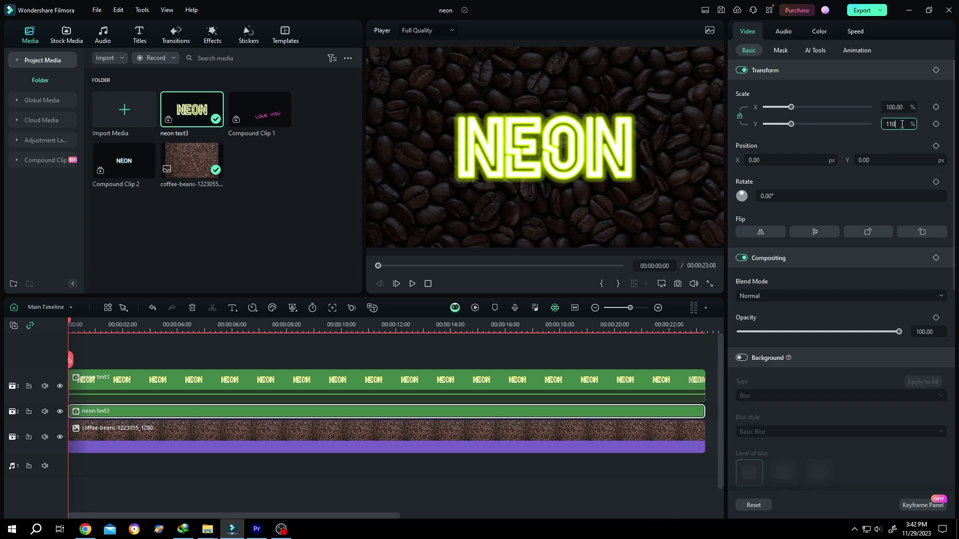
{"action": "key", "text": "Return"}
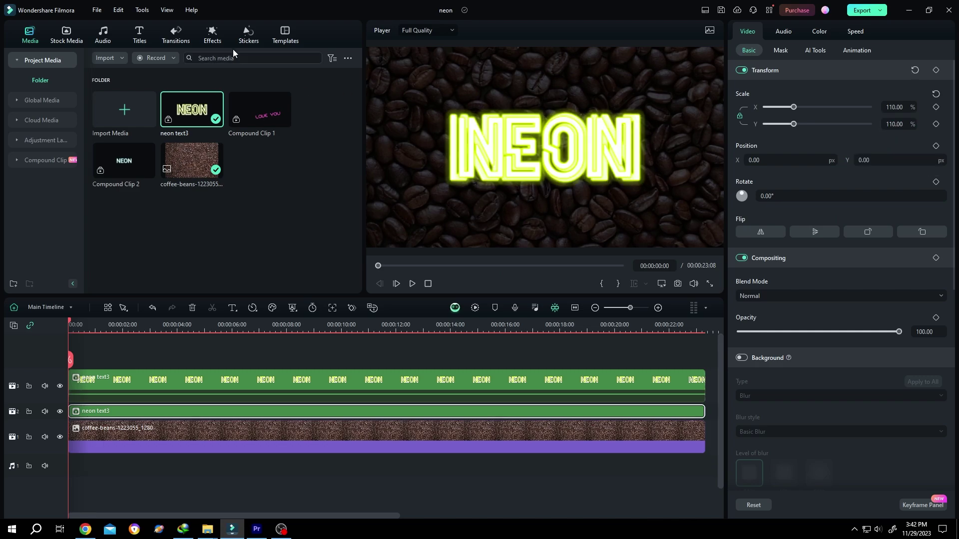
Apply the free Square Blur effect to the lower neon text3 clip and raise its size to 28.
{"action": "left_click", "coordinate": [215, 42]}
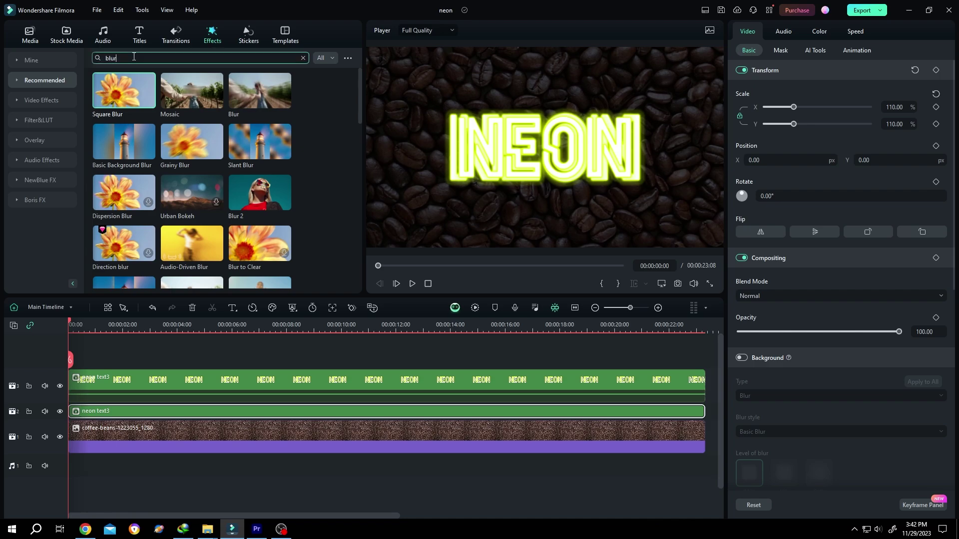
{"action": "double_click", "coordinate": [109, 57]}
{"action": "left_click", "coordinate": [324, 58]}
{"action": "left_click", "coordinate": [325, 85]}
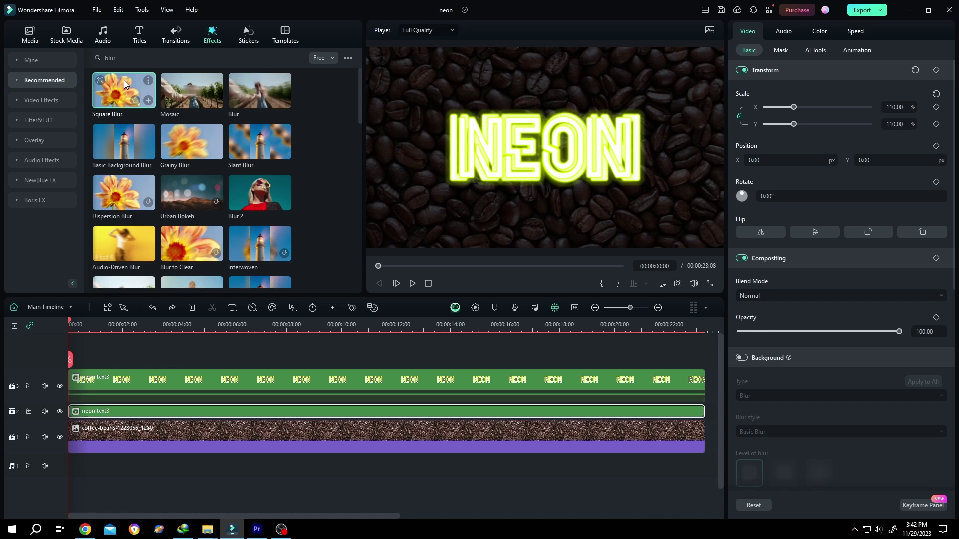
{"action": "left_click_drag", "start_coordinate": [122, 86], "coordinate": [86, 409]}
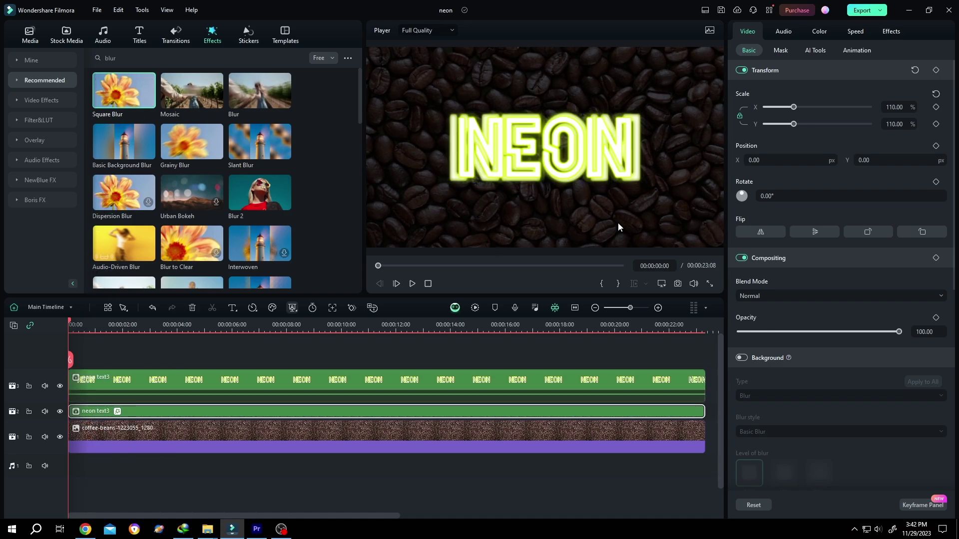
{"action": "left_click", "coordinate": [888, 32]}
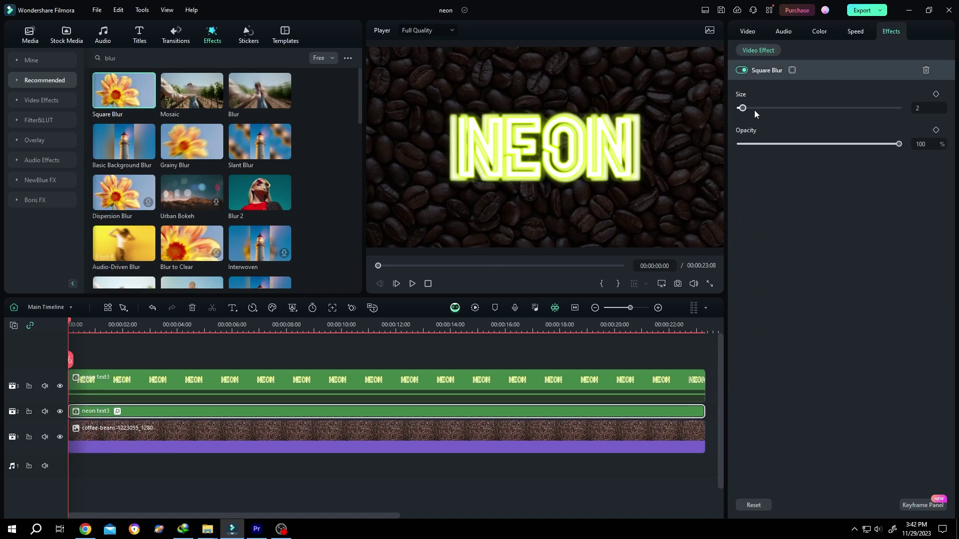
{"action": "left_click_drag", "start_coordinate": [741, 107], "coordinate": [784, 114]}
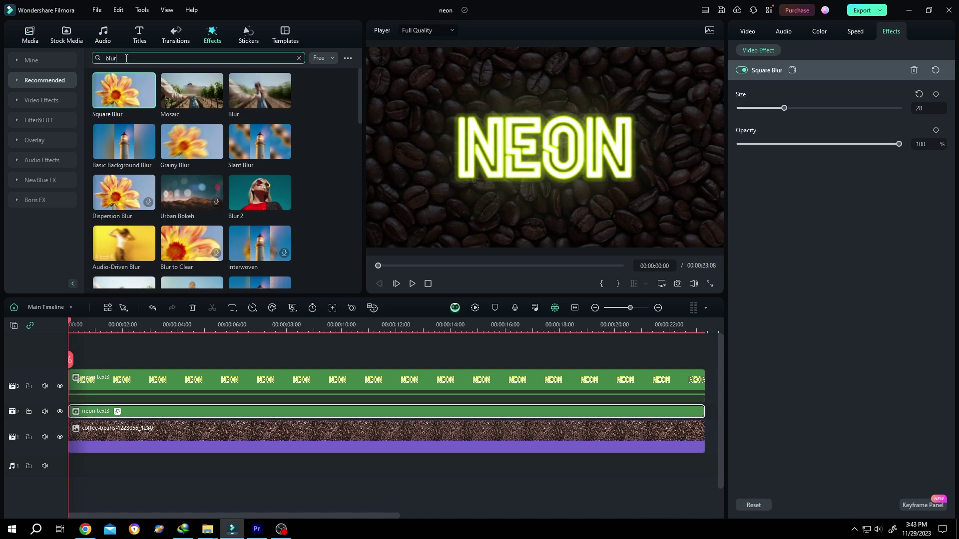
Apply Flash Black to the lower neon text3 clip, ordered after Square Blur.
{"action": "left_click_drag", "start_coordinate": [120, 58], "coordinate": [83, 56]}
{"action": "type", "text": "flash"}
{"action": "key", "text": "Return"}
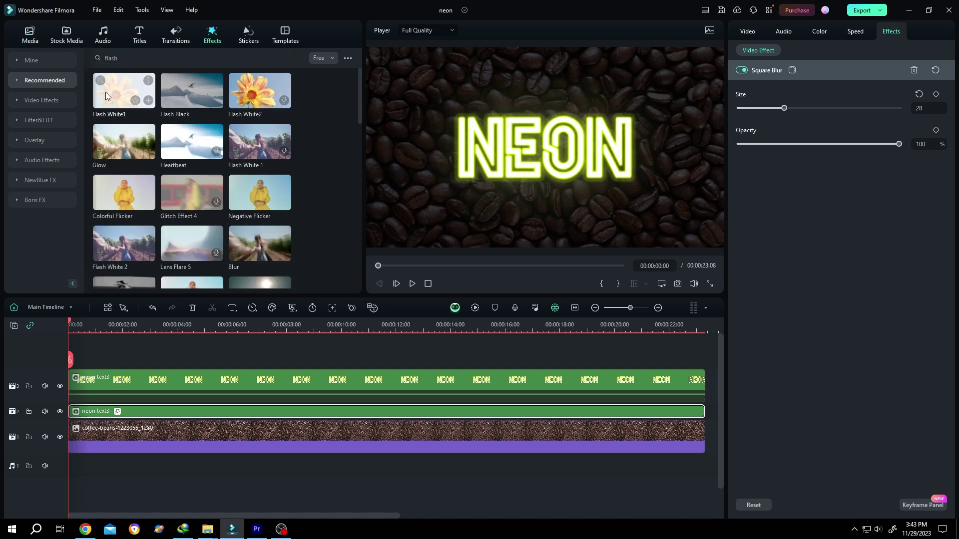
{"action": "left_click_drag", "start_coordinate": [179, 90], "coordinate": [255, 411]}
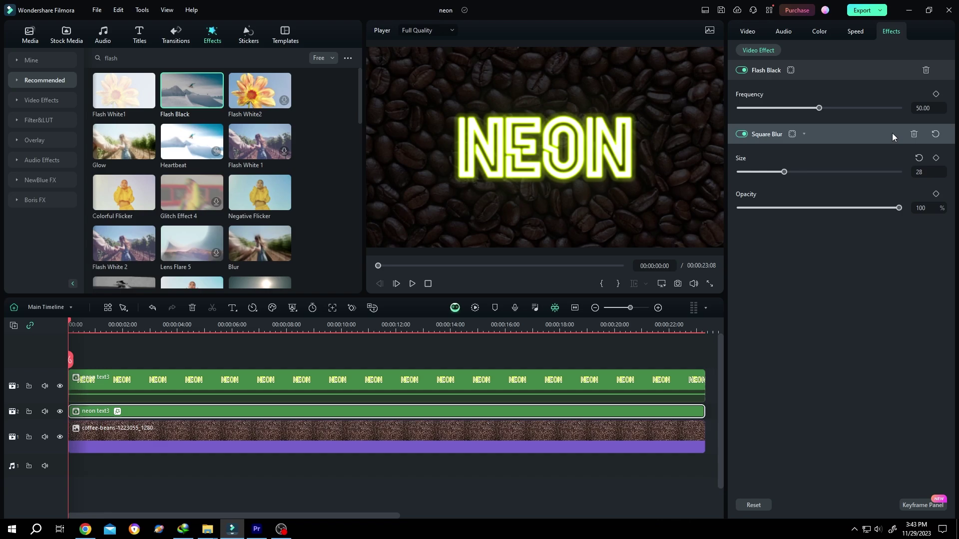
{"action": "left_click_drag", "start_coordinate": [891, 133], "coordinate": [892, 62]}
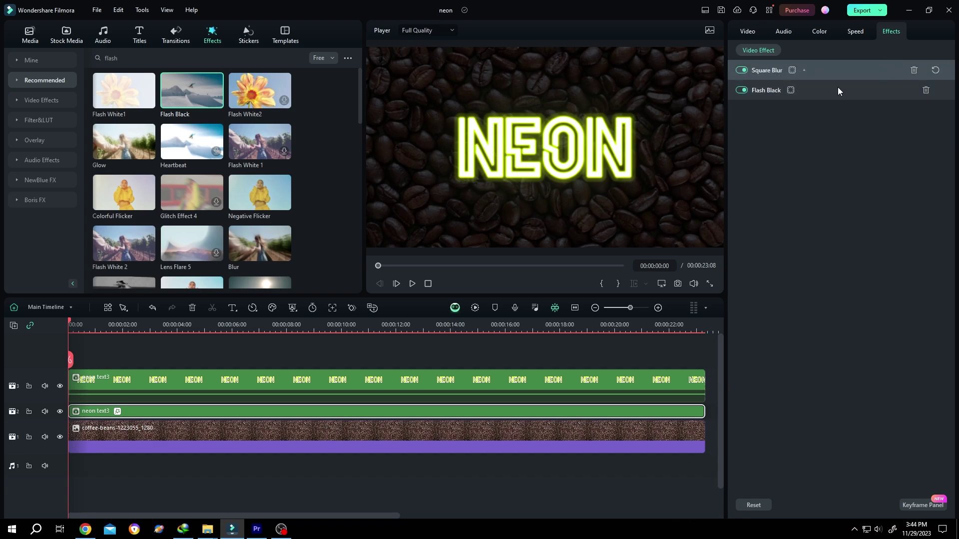
Lower Flash Black's frequency to 10.34 and play back the preview.
{"action": "left_click", "coordinate": [803, 90]}
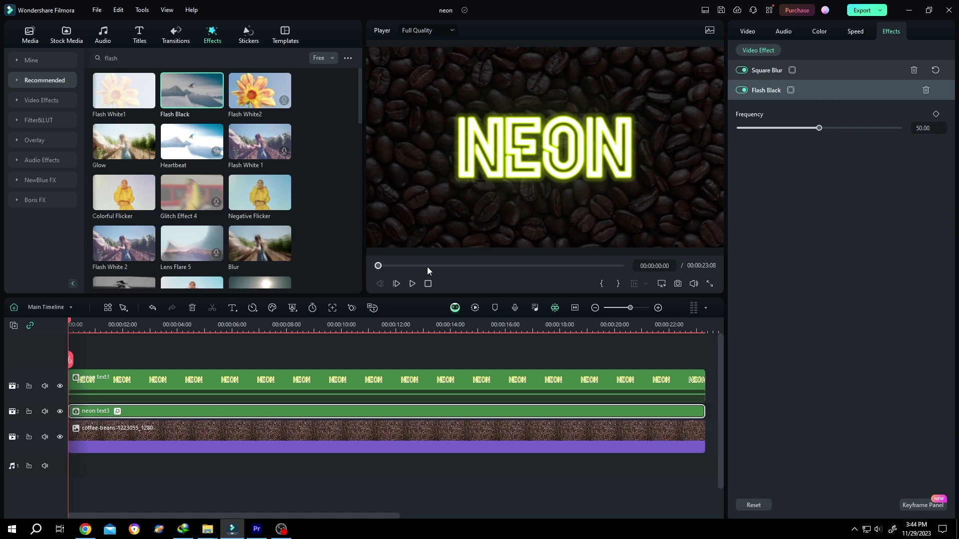
{"action": "left_click", "coordinate": [412, 283]}
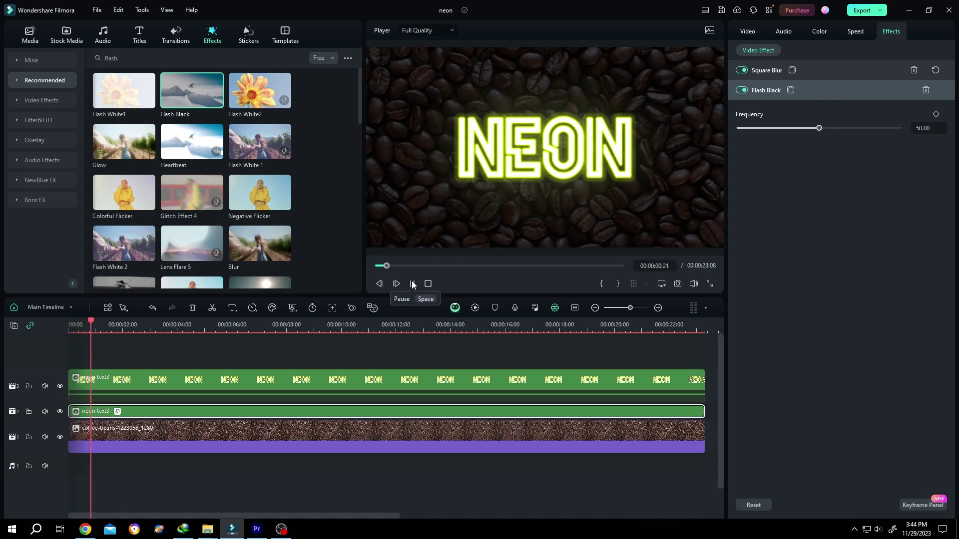
{"action": "left_click", "coordinate": [413, 283]}
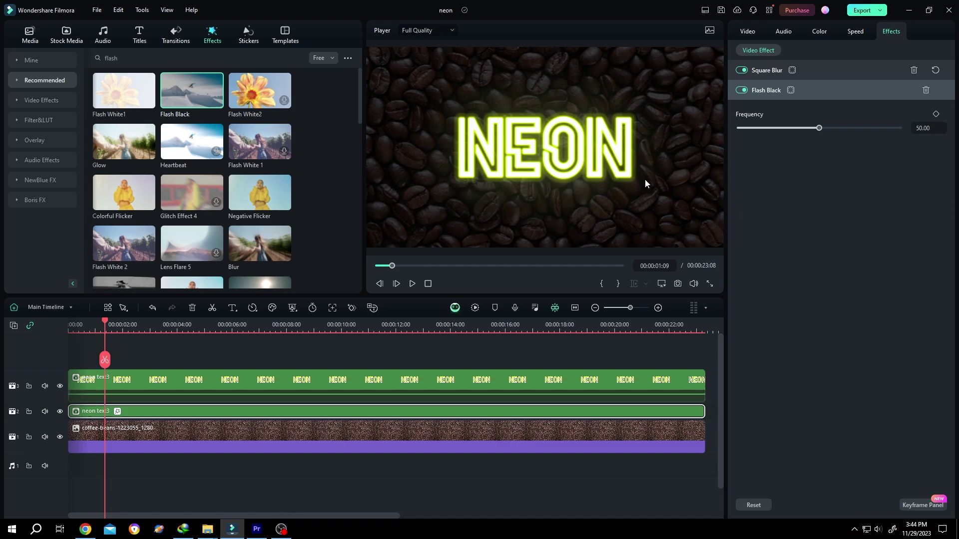
{"action": "left_click_drag", "start_coordinate": [817, 128], "coordinate": [766, 134]}
{"action": "left_click", "coordinate": [82, 326]}
{"action": "key", "text": "space"}
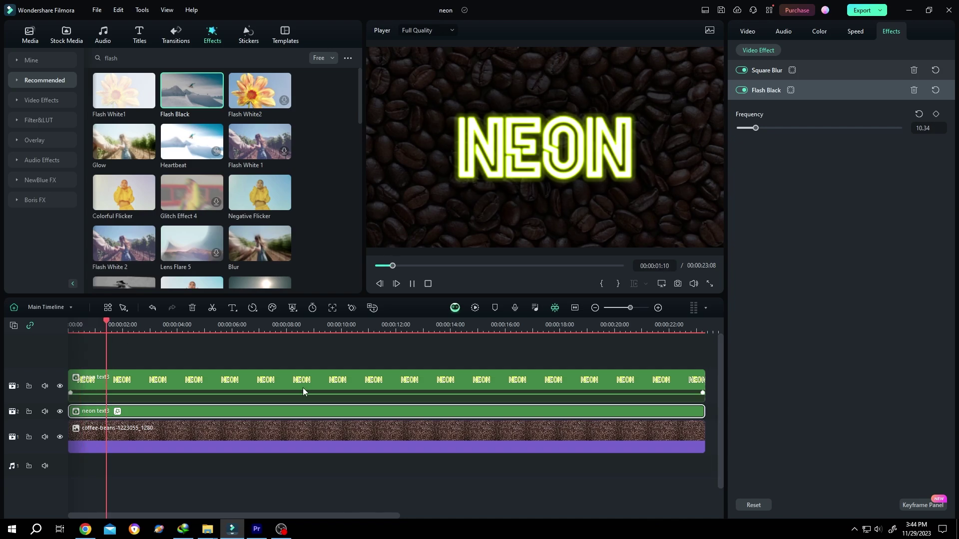